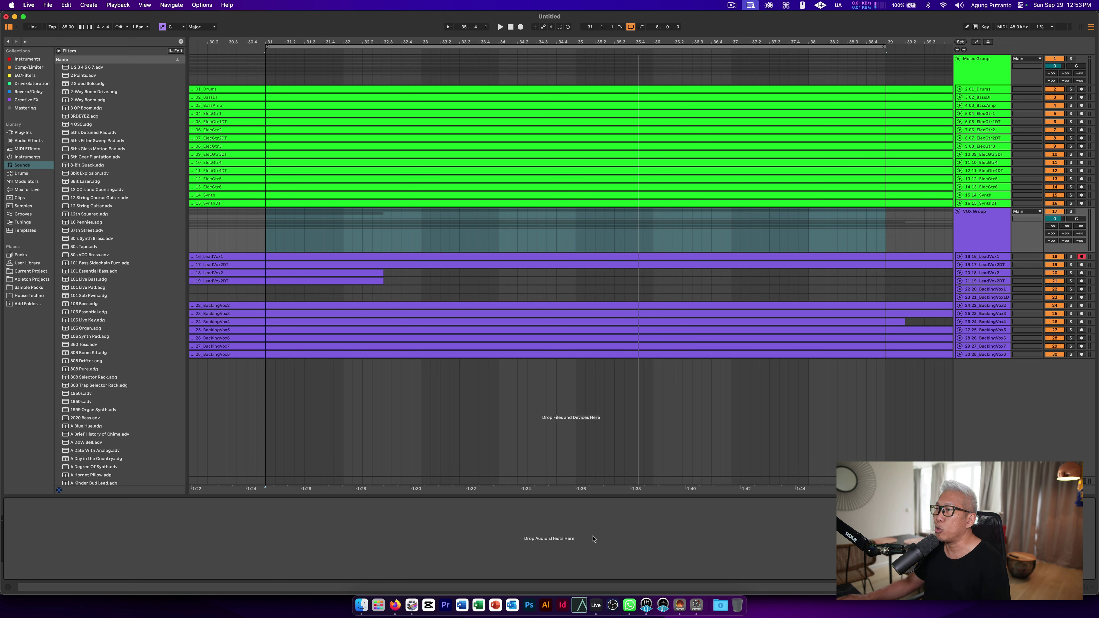
# Step: Play the looped section and audition the Music Group and the VOX Group soloed one after the other
pyautogui.press('space')
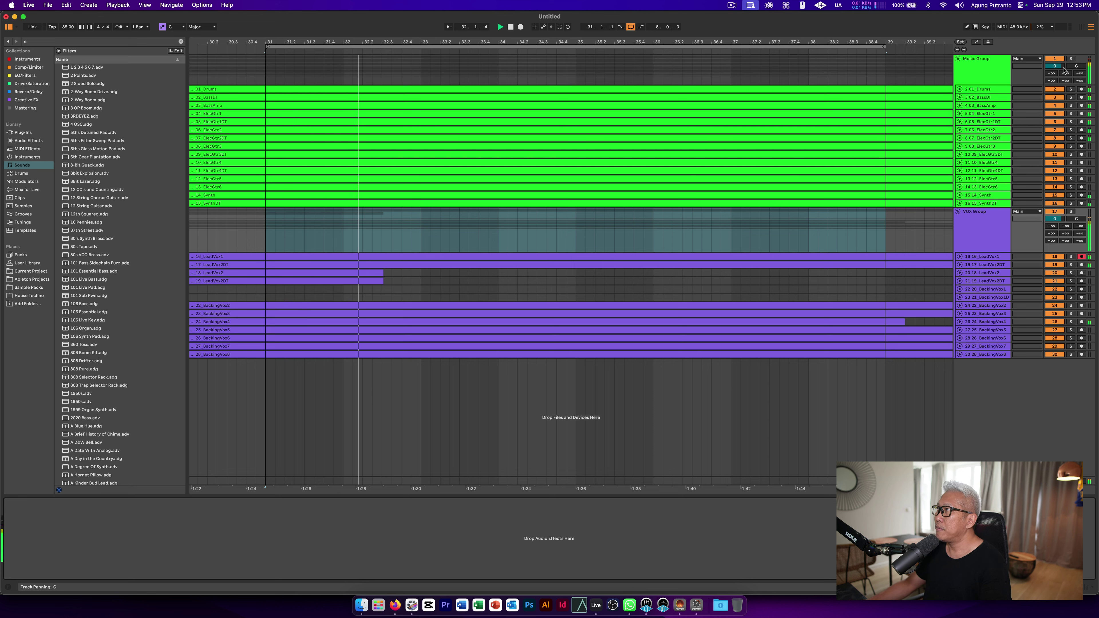
pyautogui.click(1070, 58)
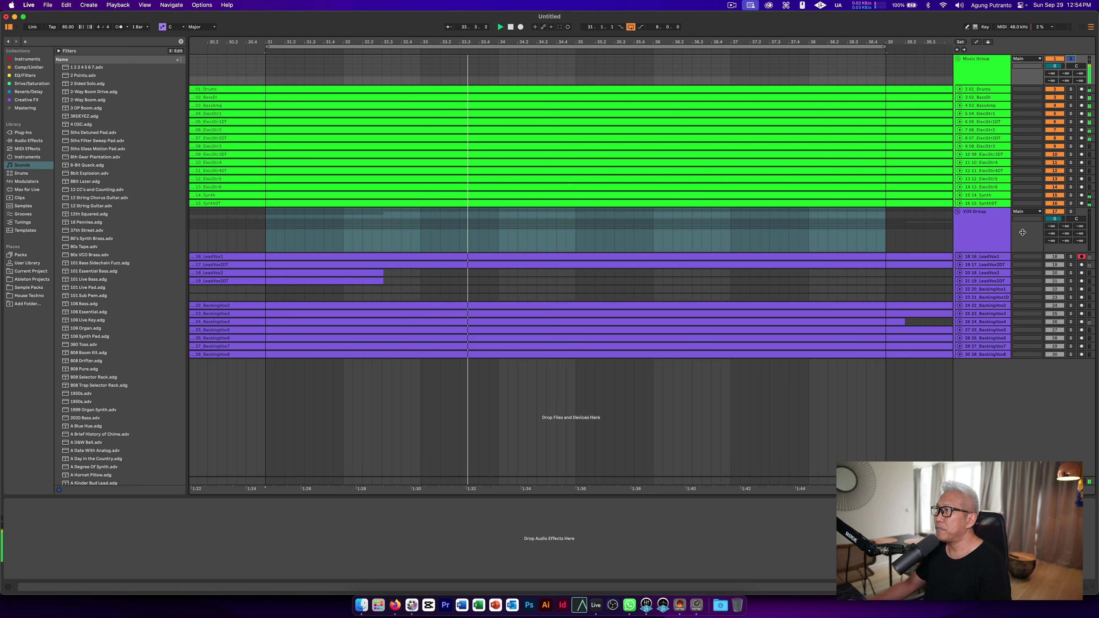
pyautogui.click(1071, 211)
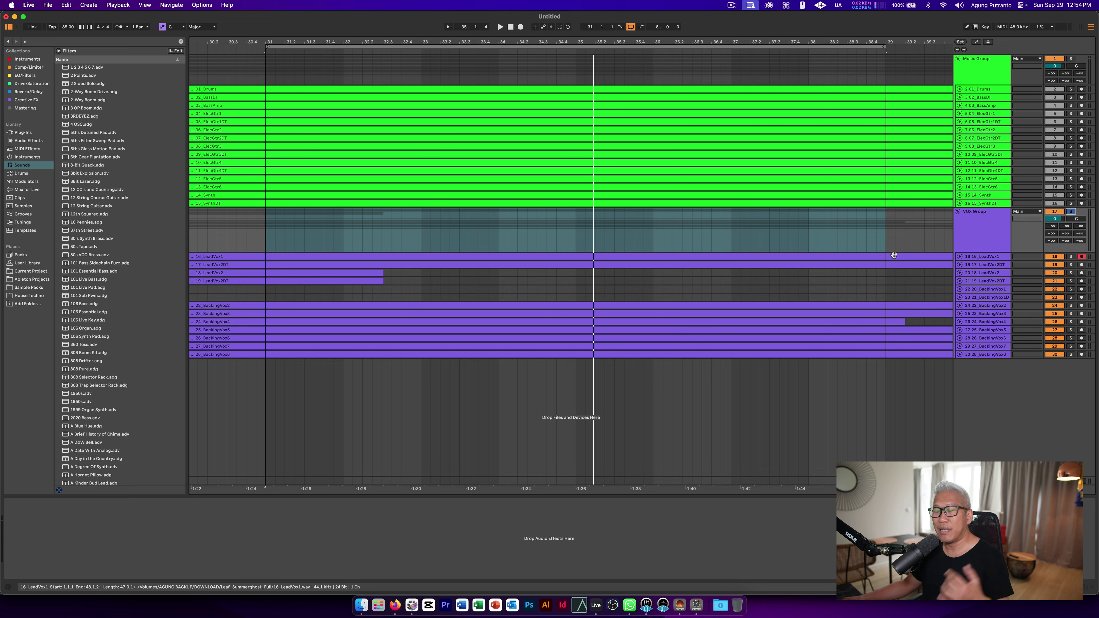
# Step: Add an EQ Eight to the Music Group and disable every band except band 2
pyautogui.click(974, 73)
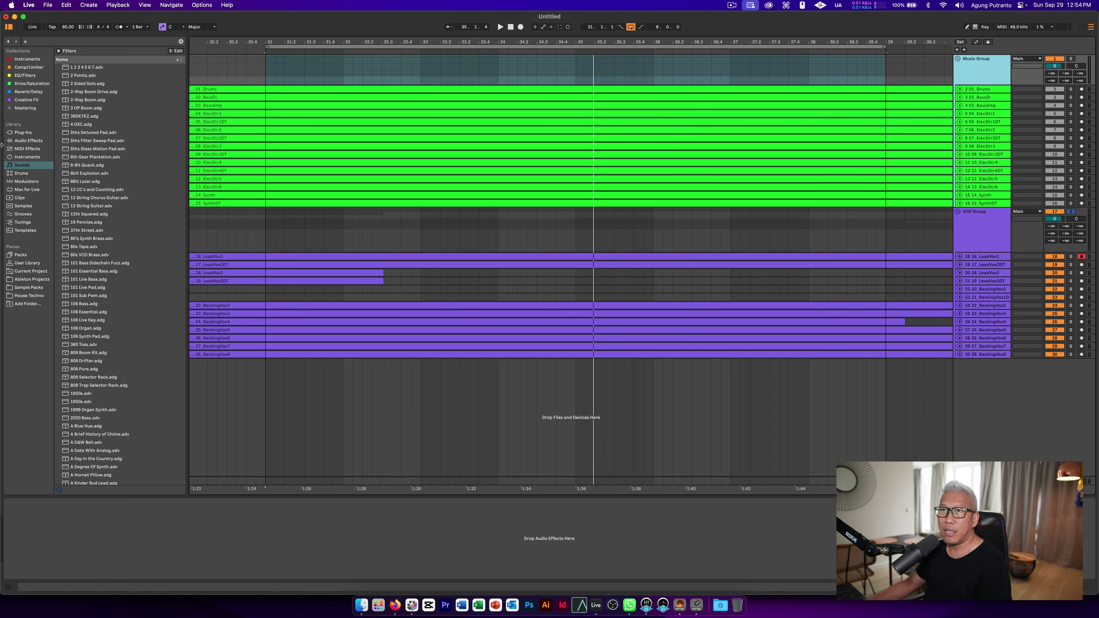
pyautogui.click(30, 150)
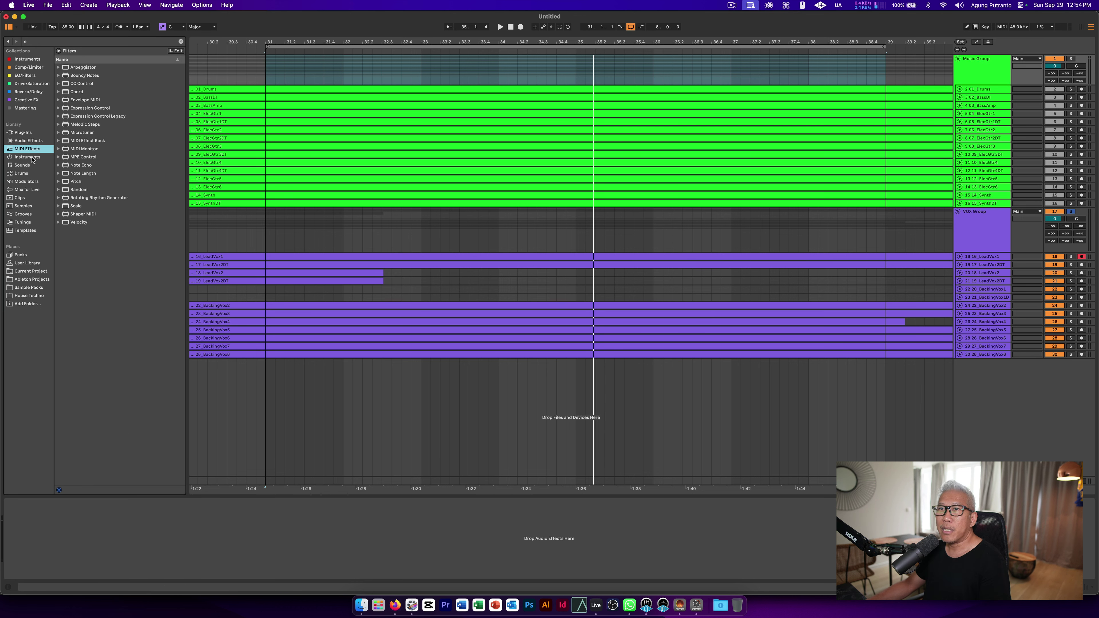
pyautogui.click(28, 140)
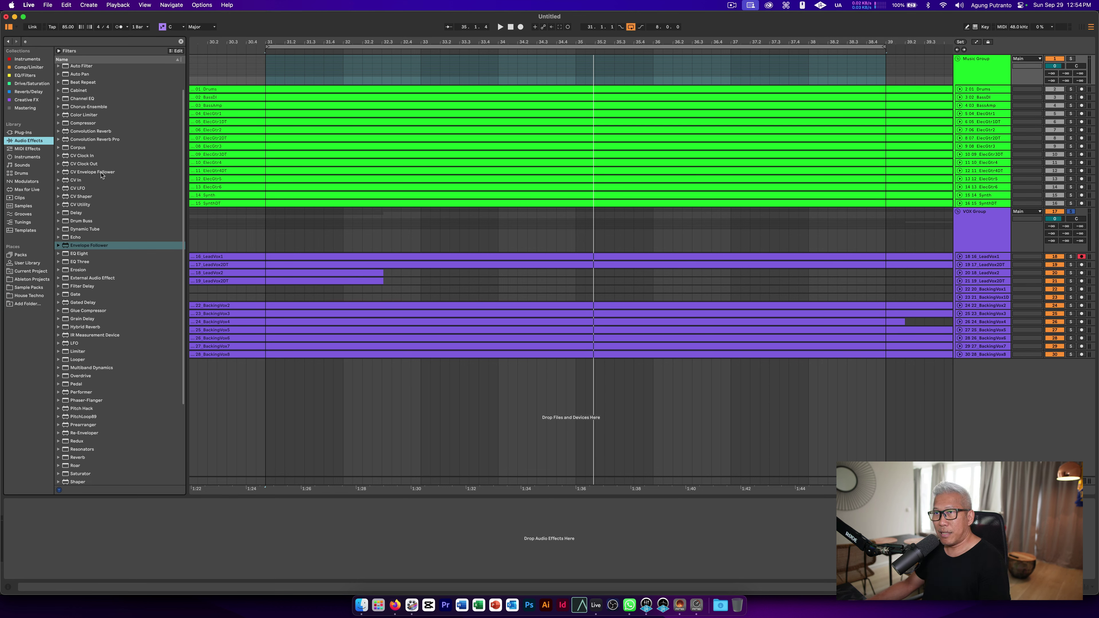
pyautogui.moveTo(79, 256); pyautogui.dragTo(323, 174)
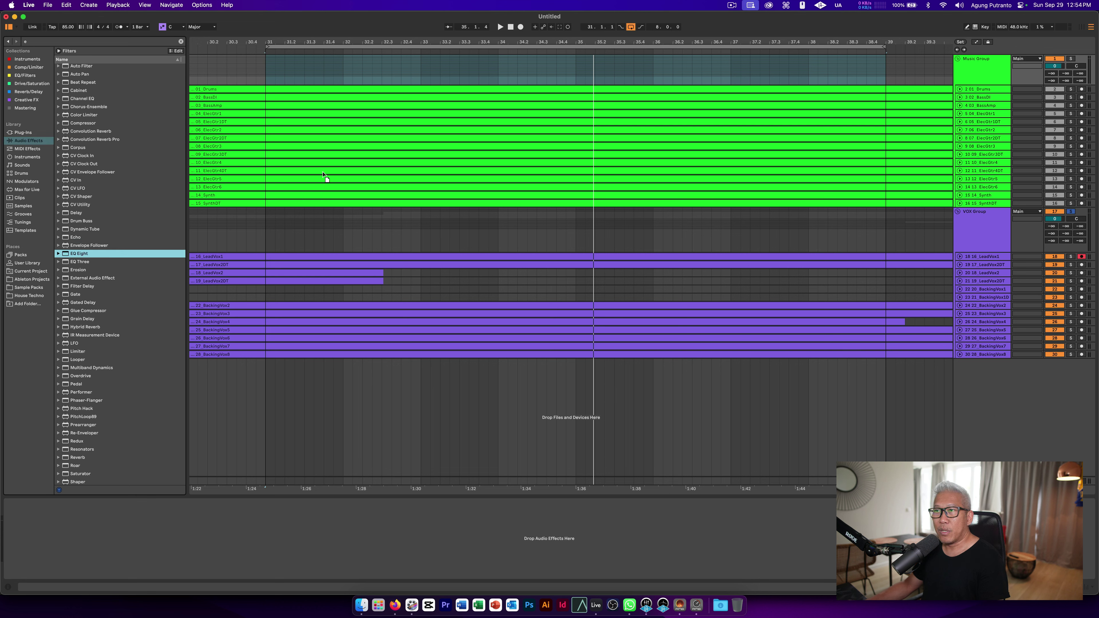
pyautogui.moveTo(981, 79); pyautogui.dragTo(253, 511)
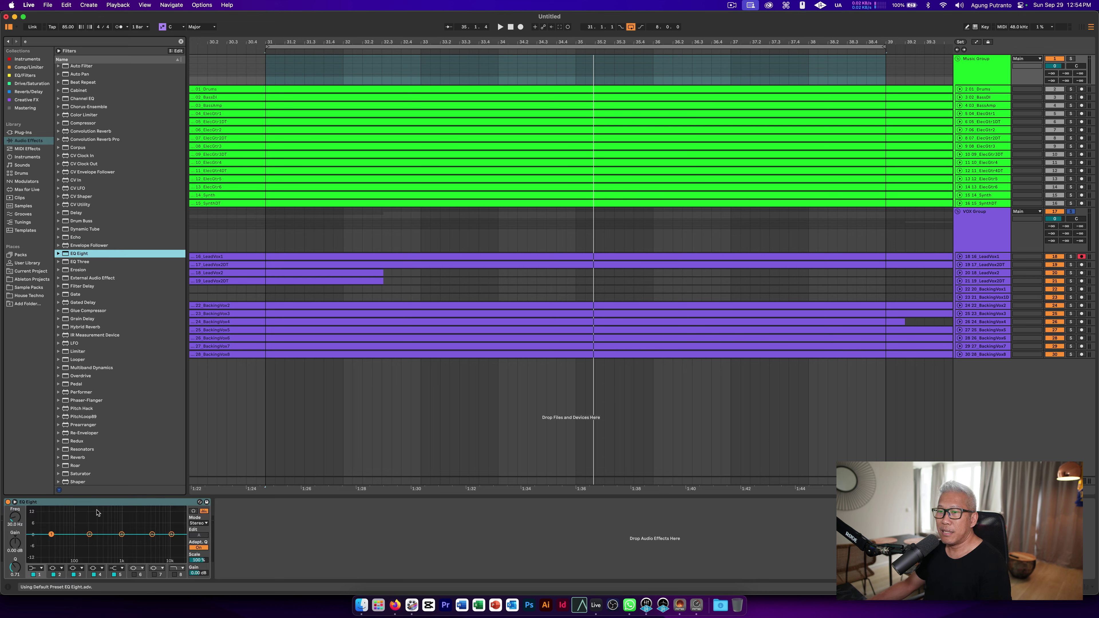
pyautogui.click(34, 575)
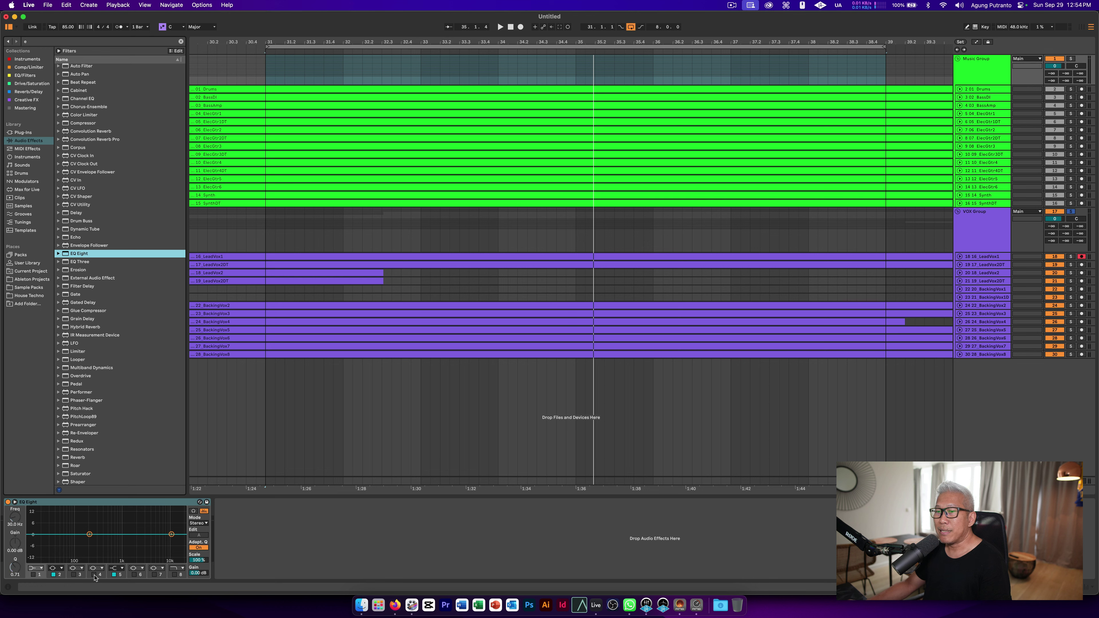
pyautogui.click(66, 576)
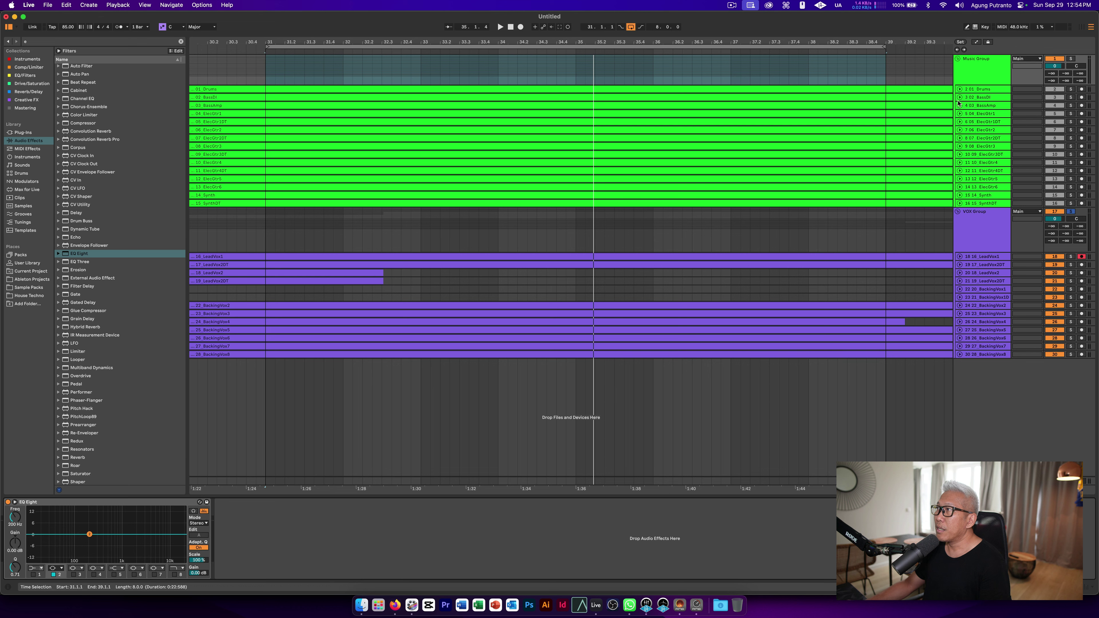
pyautogui.click(974, 78)
pyautogui.click(975, 219)
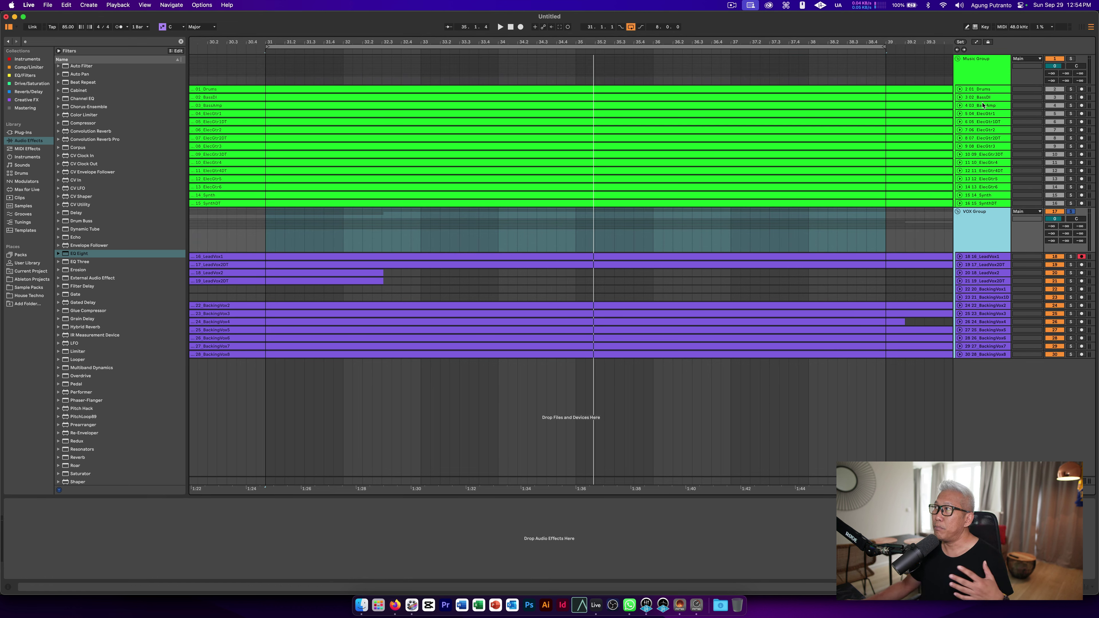
pyautogui.click(984, 70)
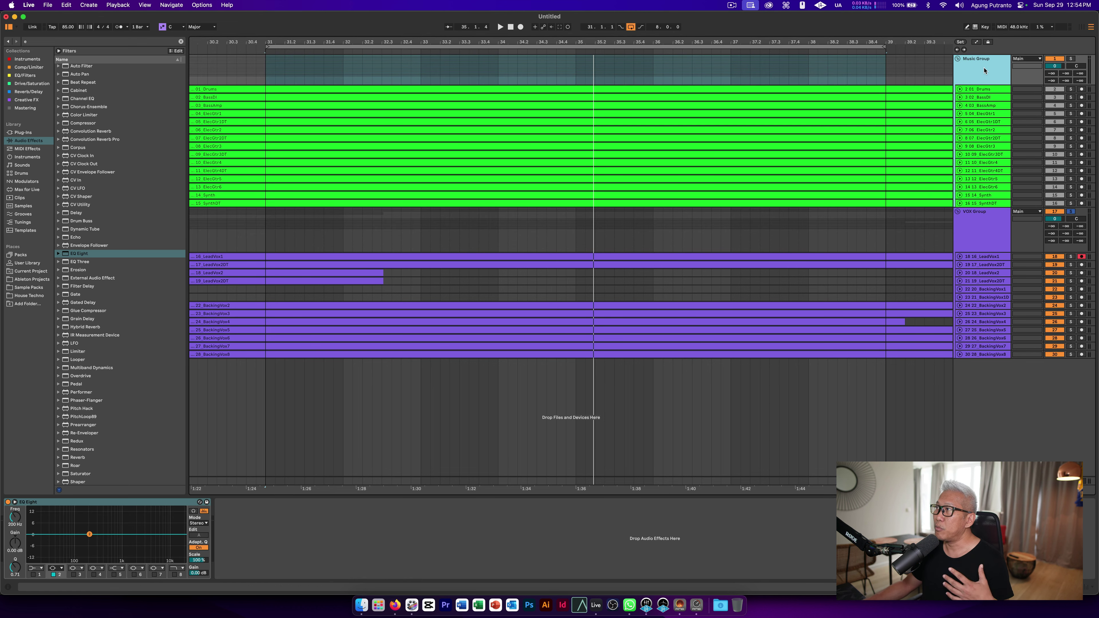
# Step: Add an Envelope Follower from the audio effects to the VOX Group
pyautogui.click(977, 219)
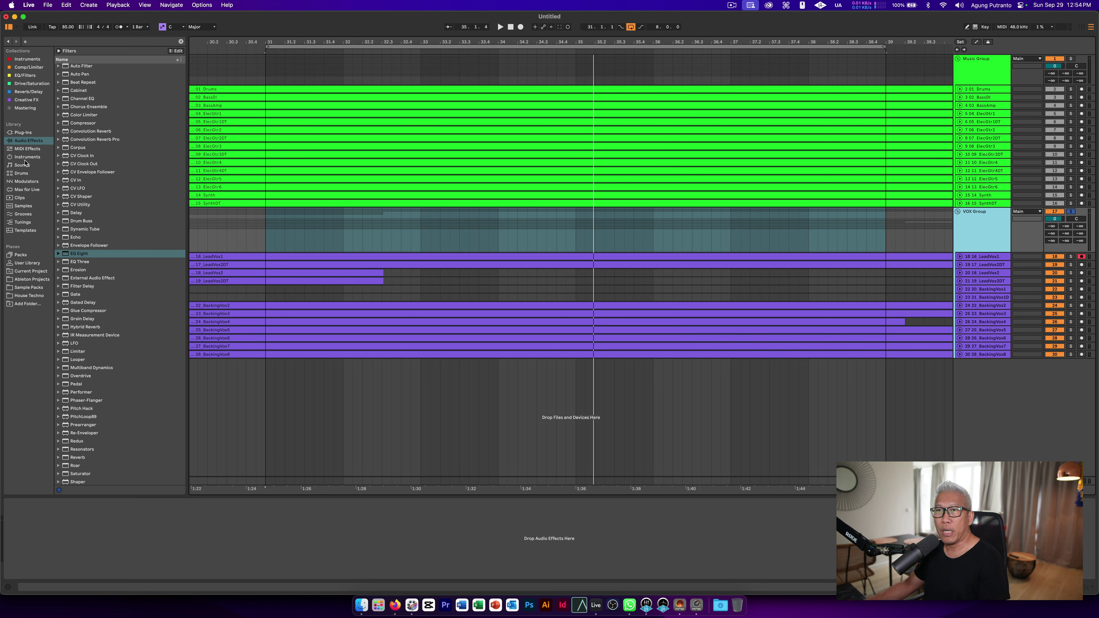
pyautogui.click(24, 143)
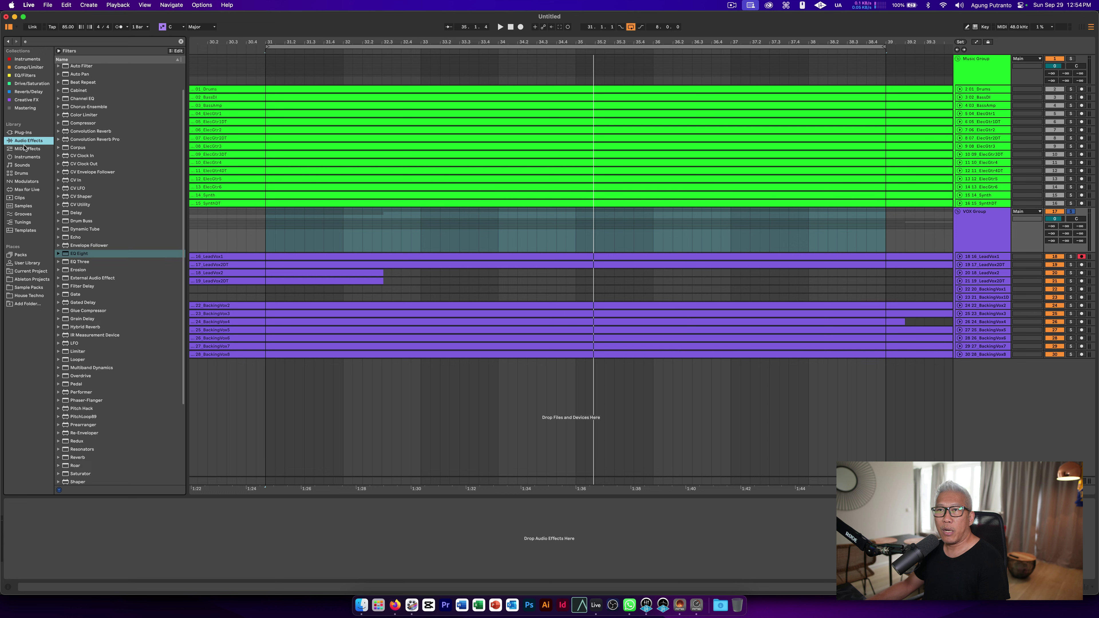
pyautogui.click(99, 245)
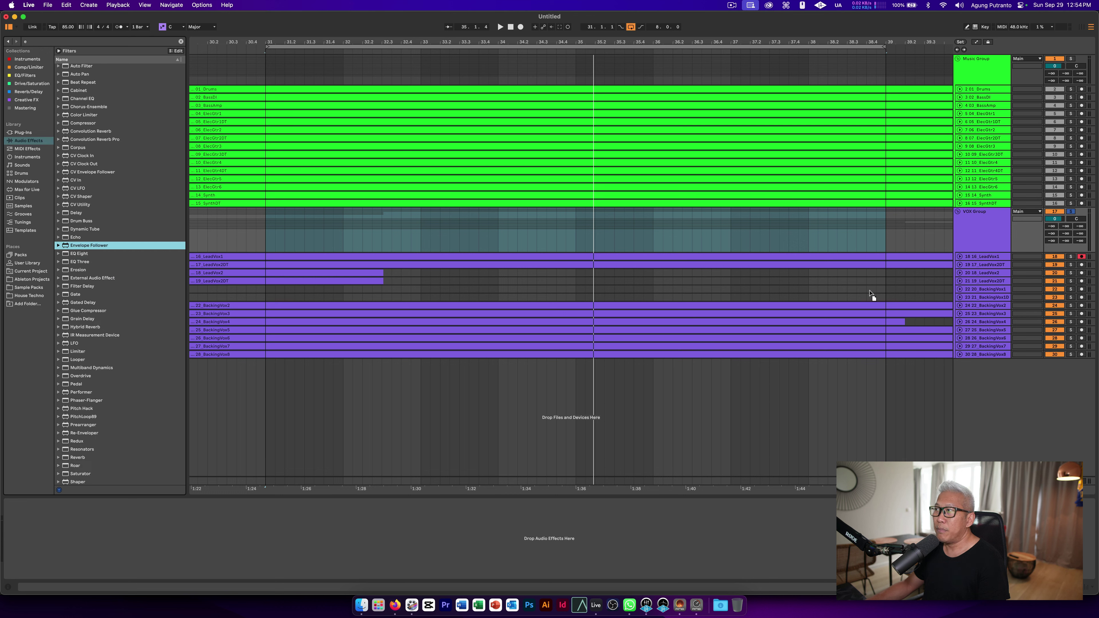
pyautogui.moveTo(89, 245); pyautogui.dragTo(116, 559)
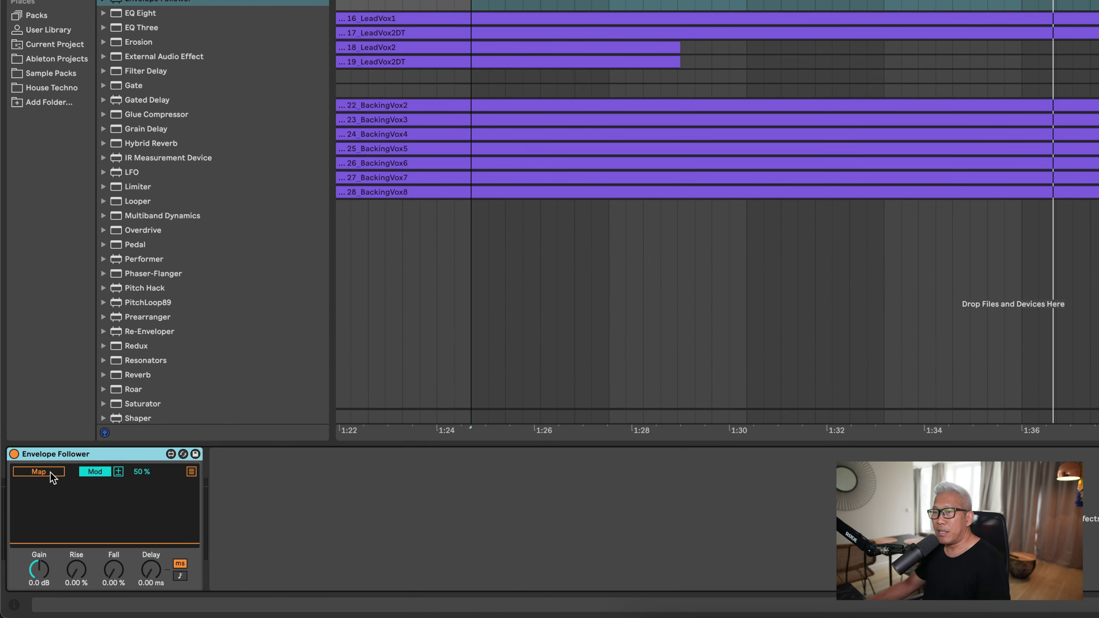
# Step: Switch the Envelope Follower to Remote with a range of 50% to 0%, and set Rise and Fall to 20%
pyautogui.click(100, 471)
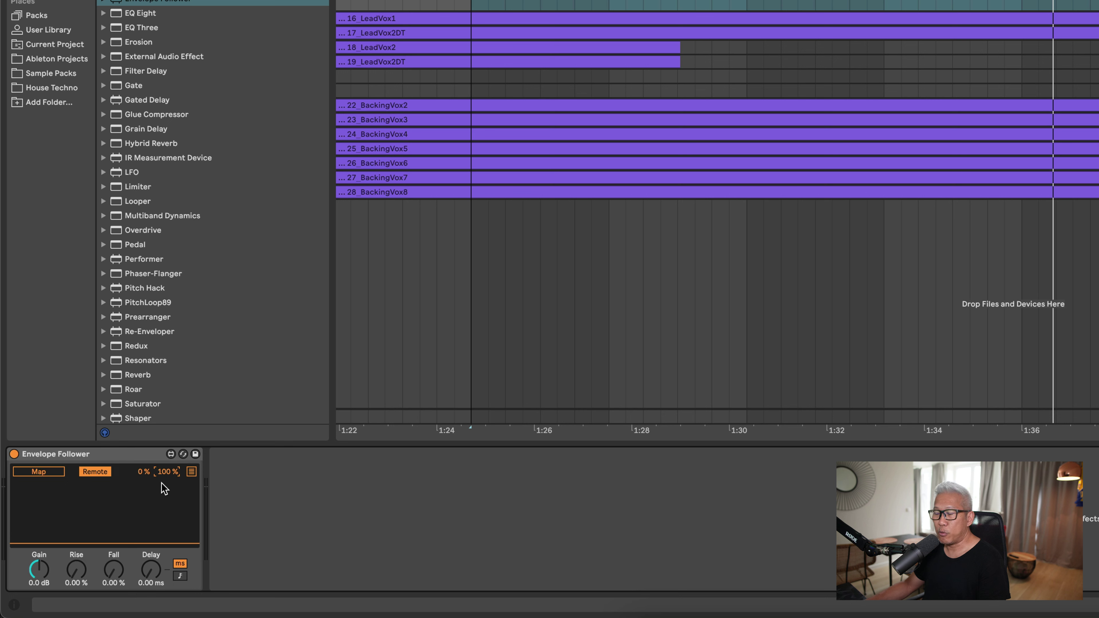
pyautogui.write('0')
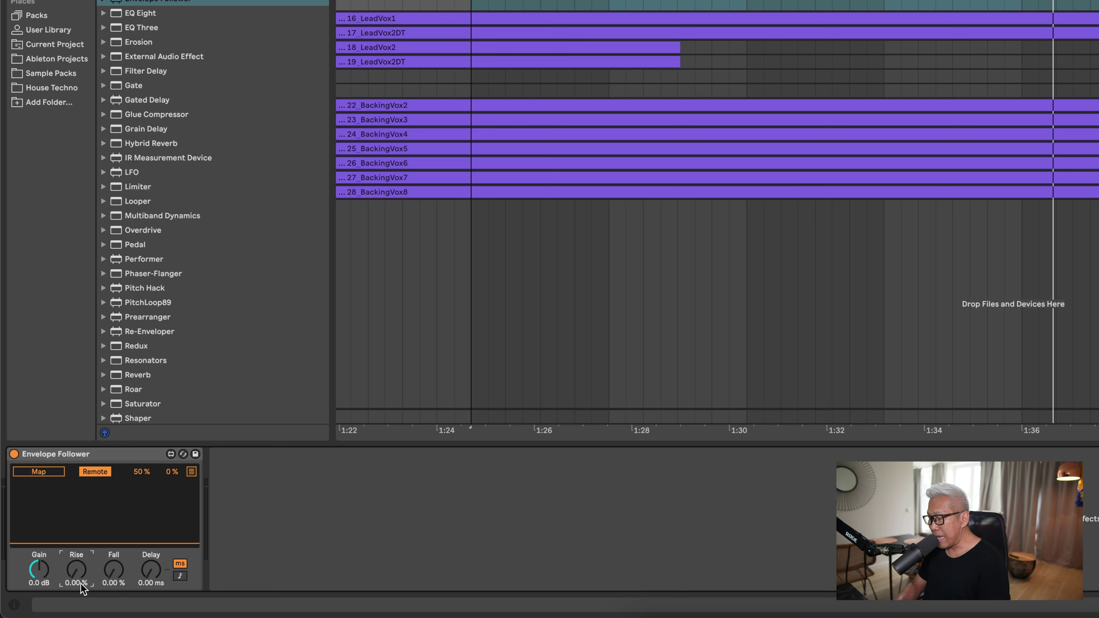
pyautogui.press('Return')
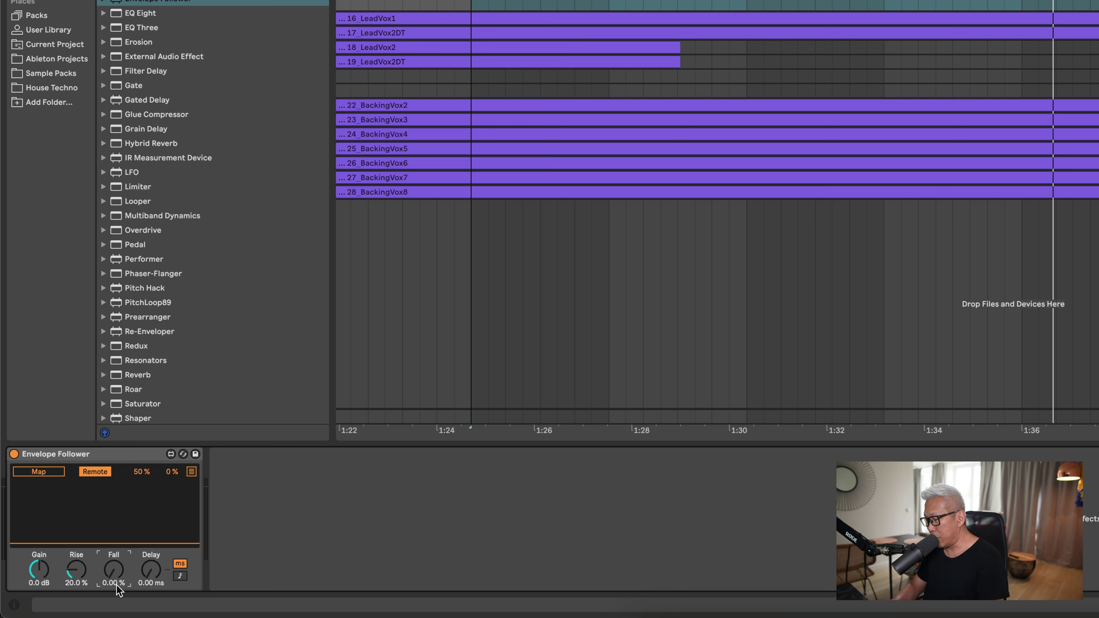
pyautogui.write('20')
pyautogui.press('Return')
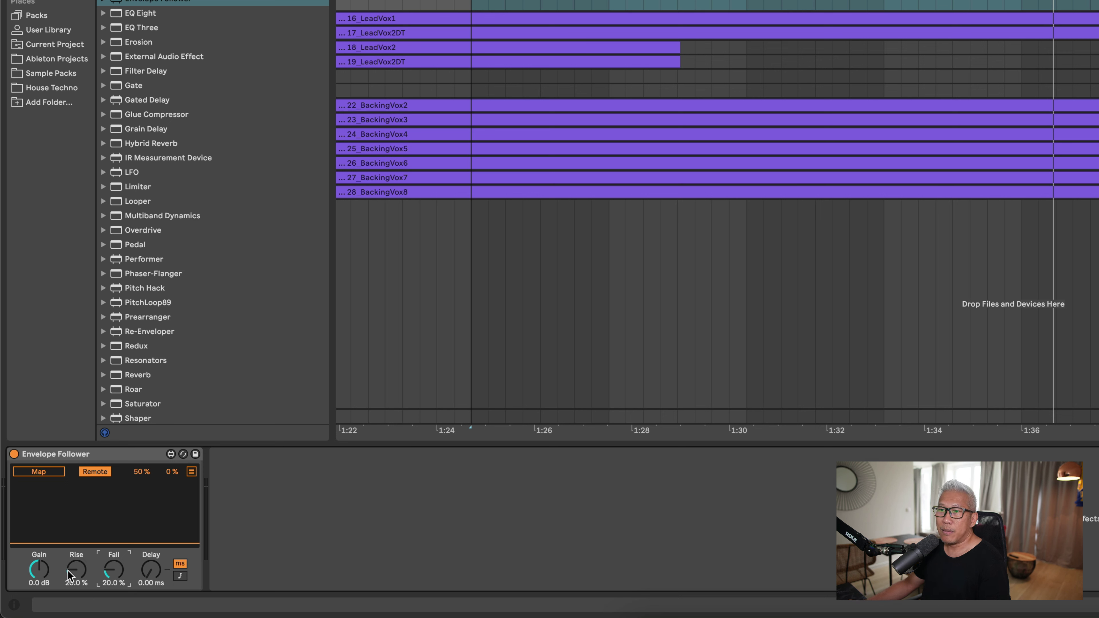
# Step: Map the Envelope Follower to the band 2 gain of the Music Group's EQ Eight
pyautogui.click(39, 471)
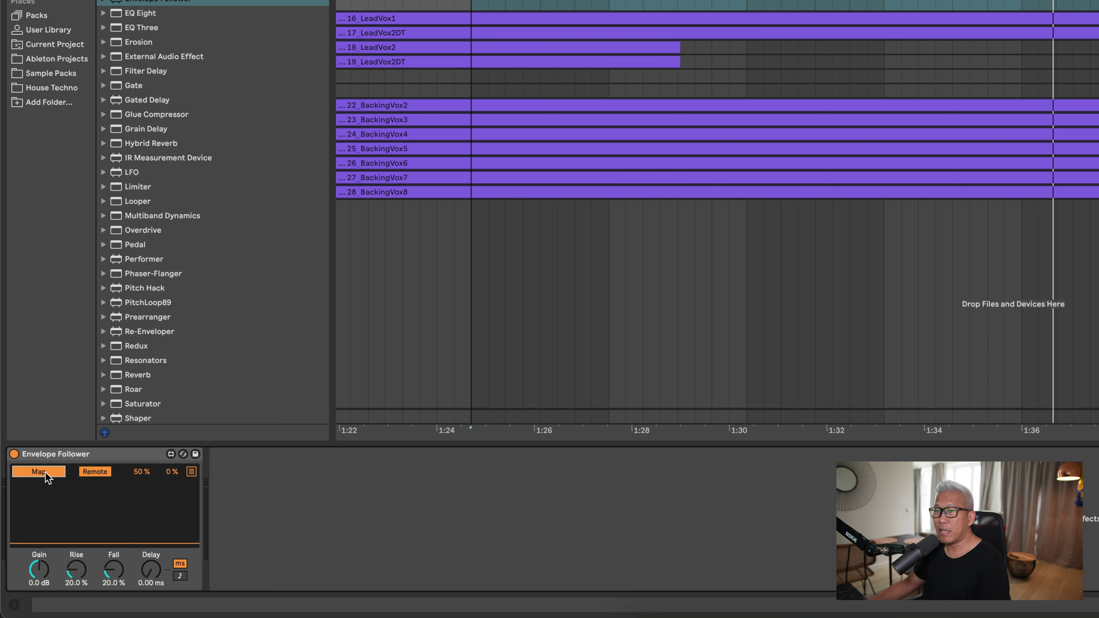
pyautogui.click(1098, 1)
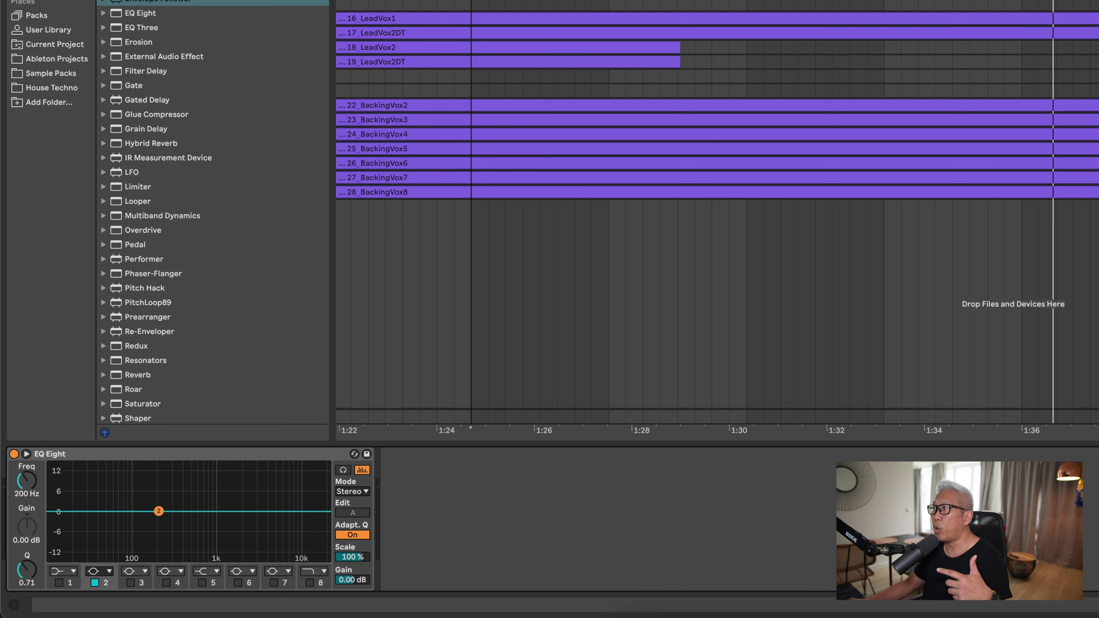
pyautogui.click(1094, 5)
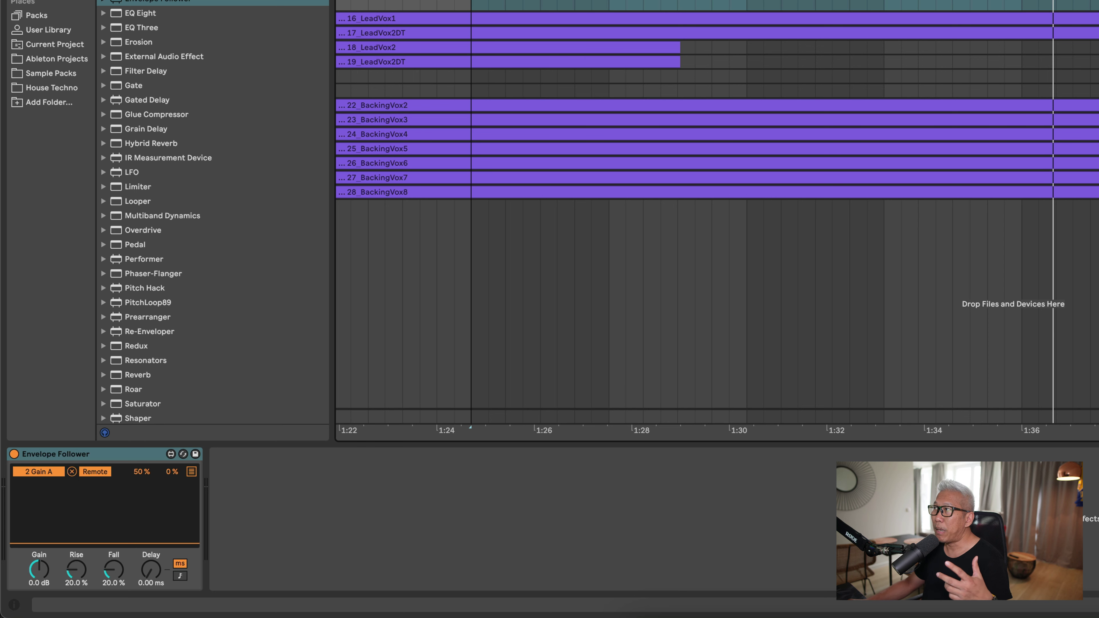
# Step: Set band 2 of the Music Group's EQ Eight to 450 Hz
pyautogui.click(1094, 2)
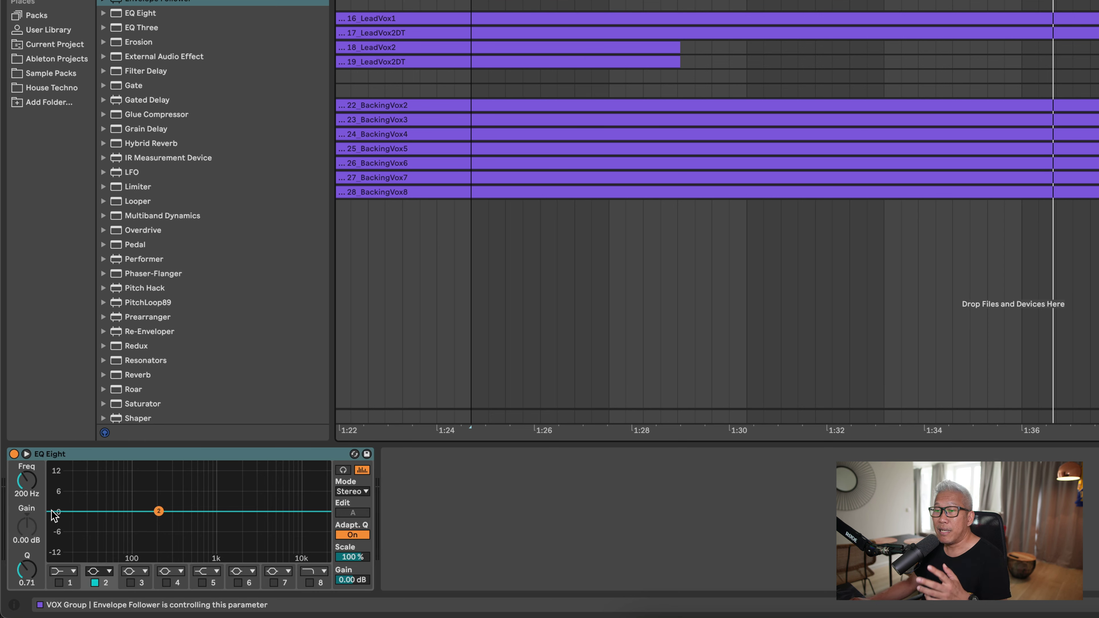
pyautogui.click(29, 493)
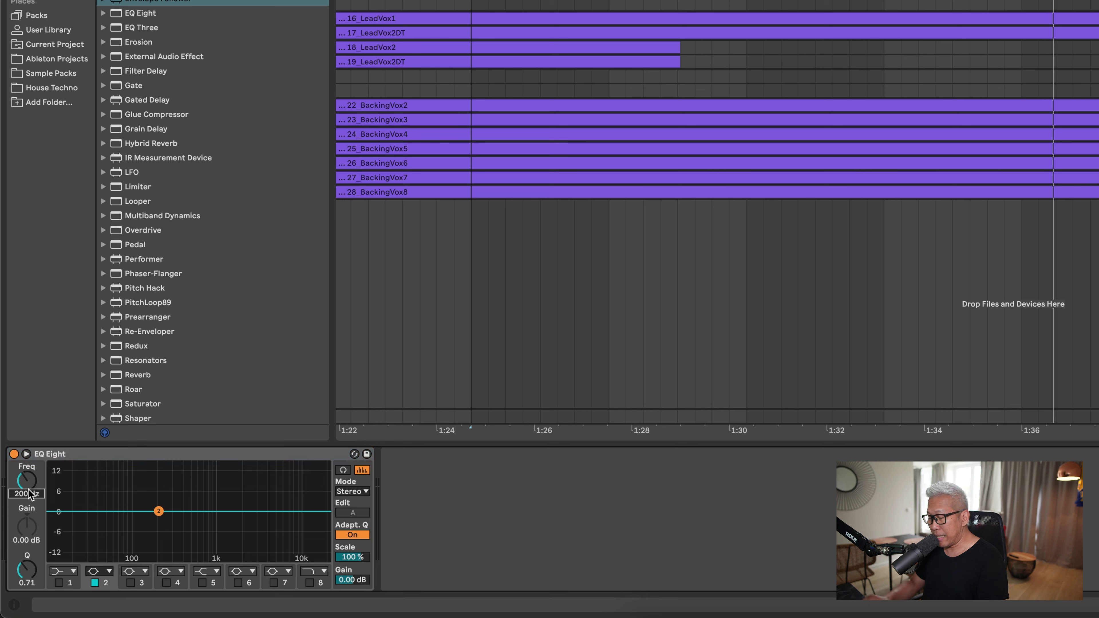
pyautogui.write('450')
pyautogui.press('Return')
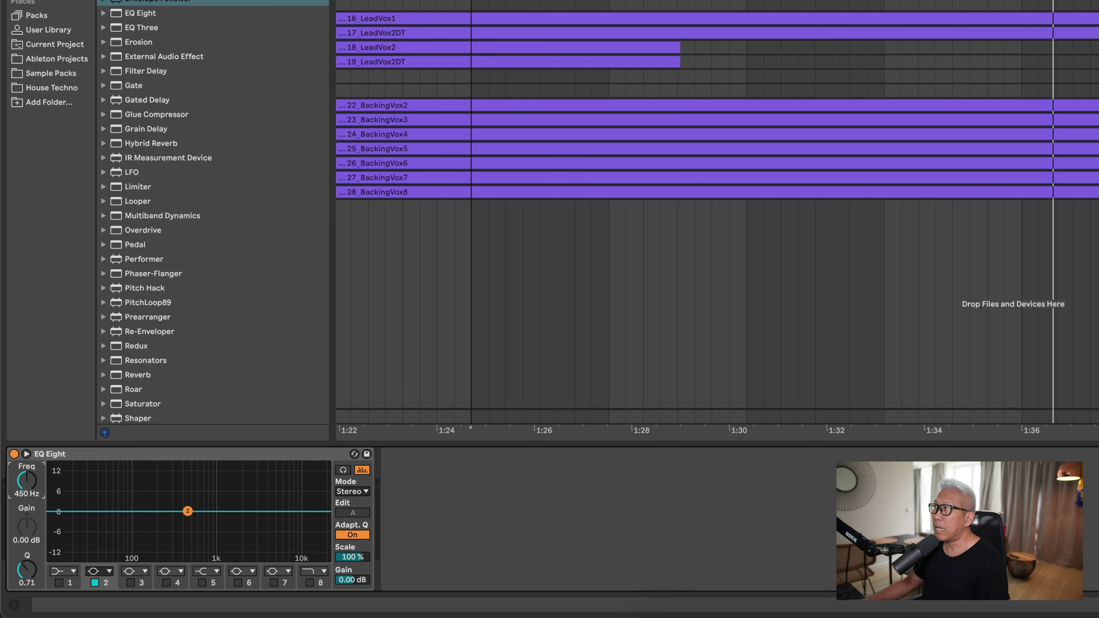
# Step: Play the loop with the EQ Eight display expanded and raise band 2's Q to 1.24
pyautogui.press('space')
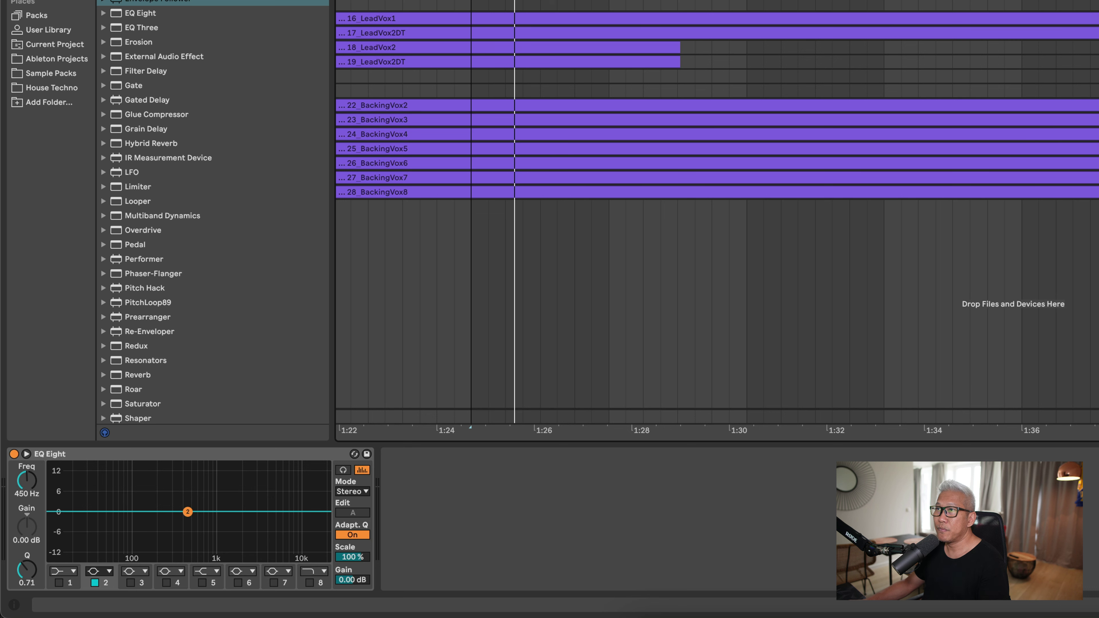
pyautogui.press('space')
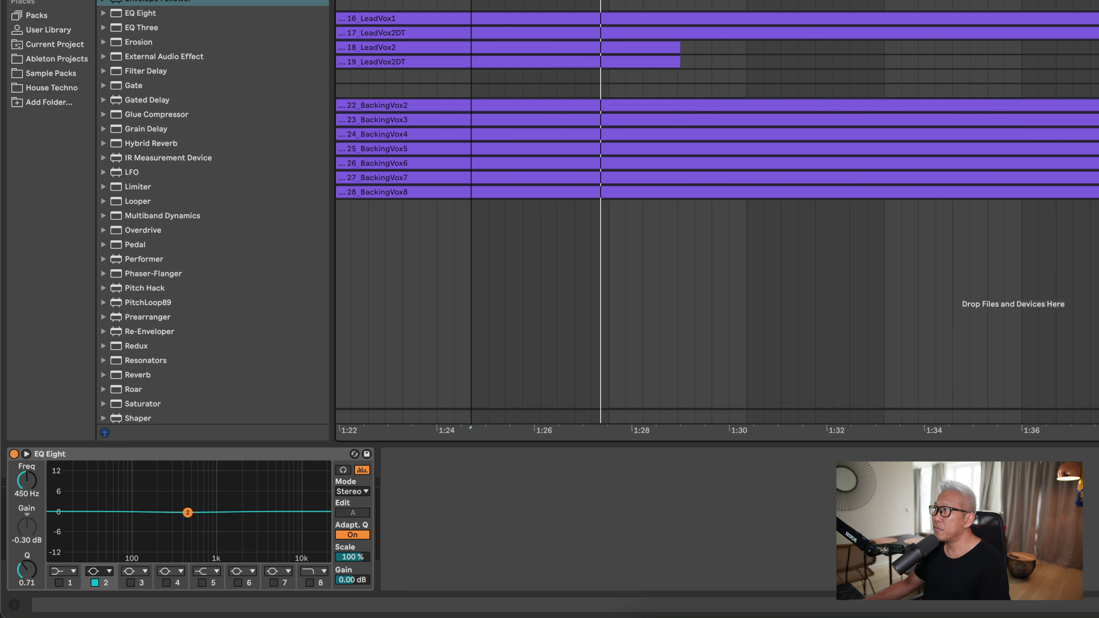
pyautogui.press('space')
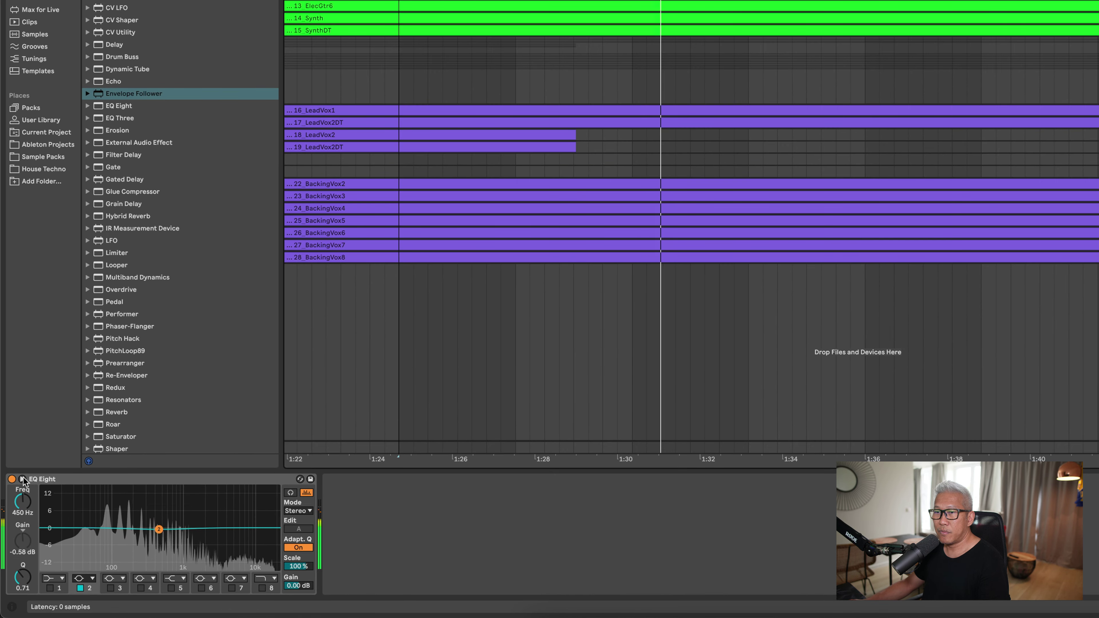
pyautogui.click(22, 479)
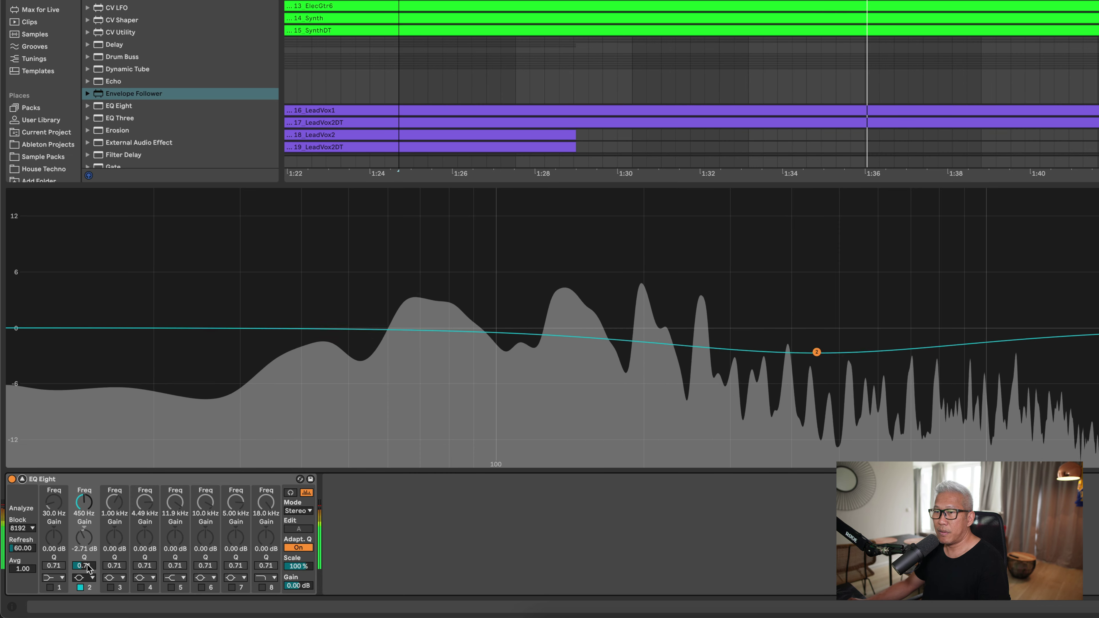
pyautogui.moveTo(84, 566); pyautogui.dragTo(84, 544)
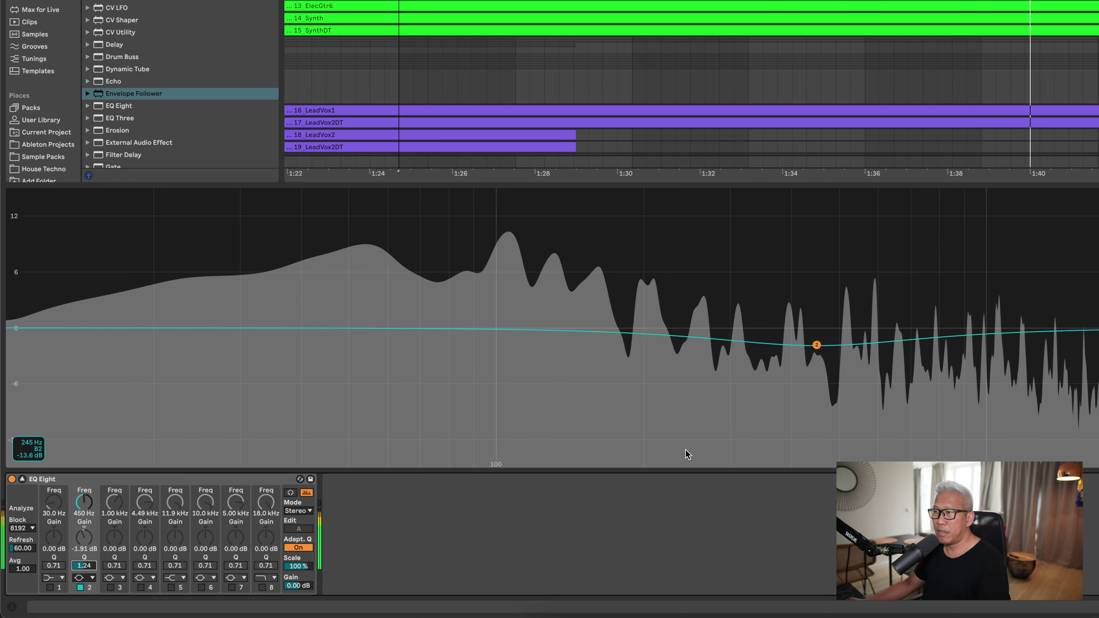
pyautogui.press('space')
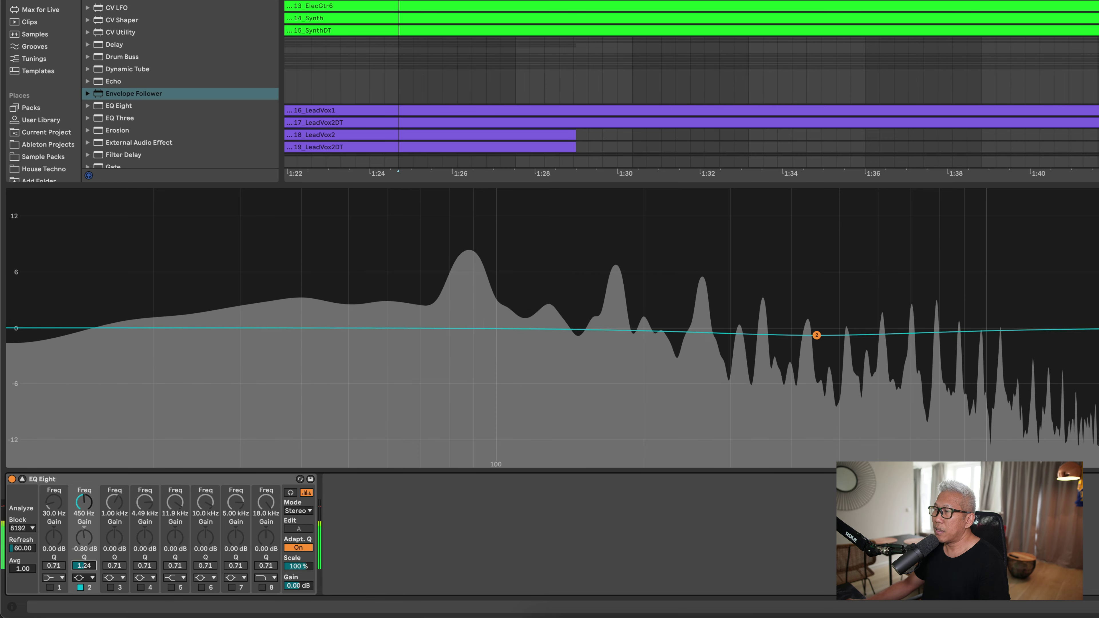
# Step: Raise the Gain of the VOX Group's Envelope Follower and play the loop to check the Music Group's EQ movement
pyautogui.click(1095, 43)
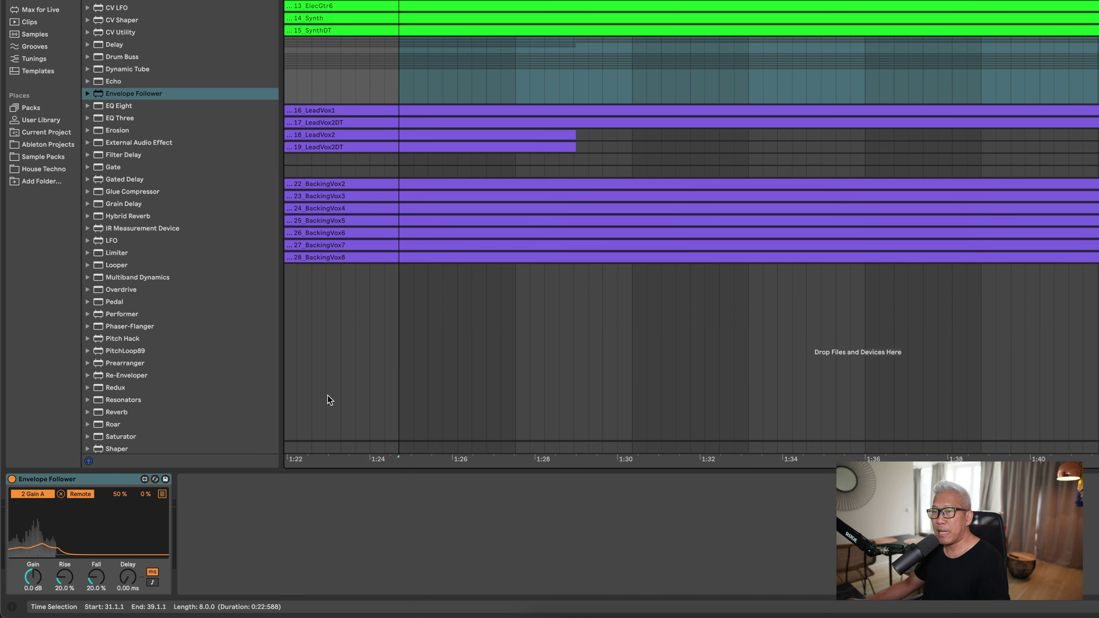
pyautogui.click(37, 583)
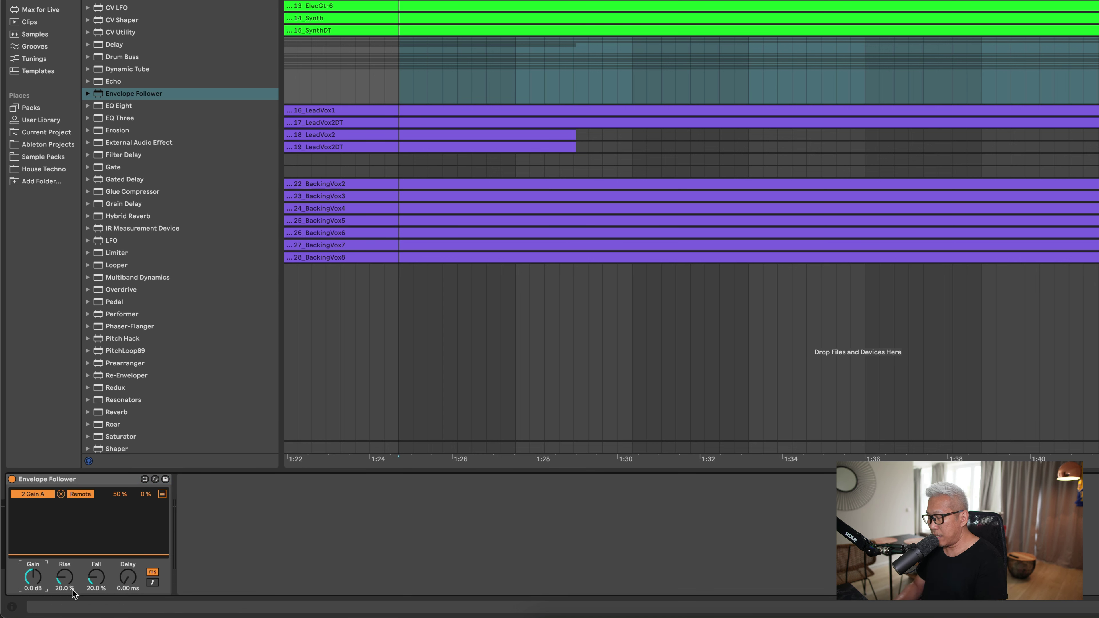
pyautogui.moveTo(33, 577); pyautogui.dragTo(33, 563)
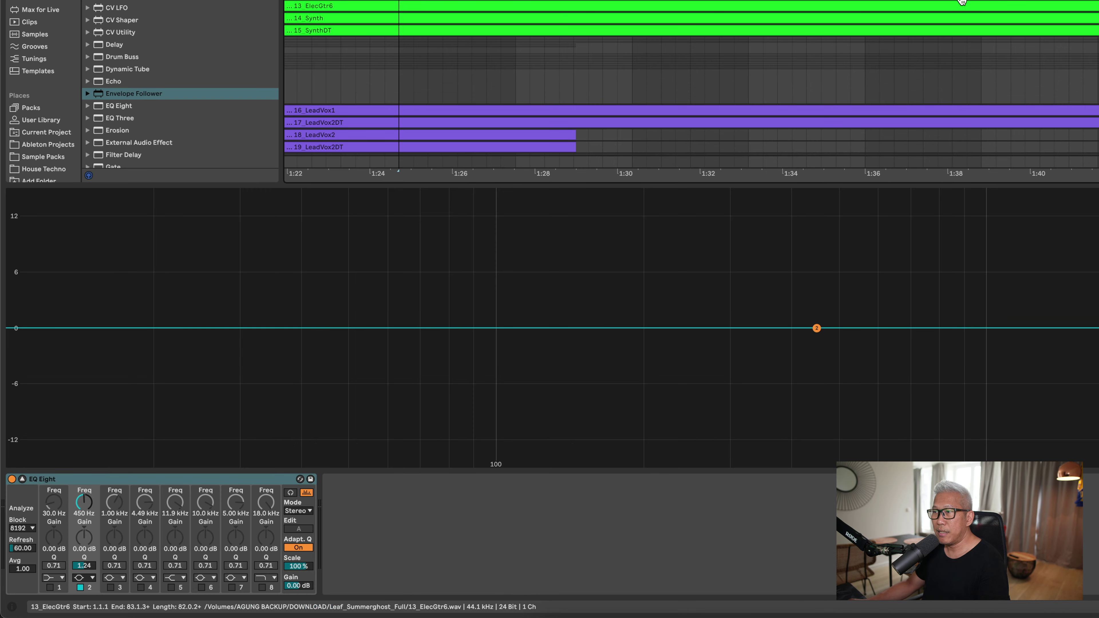
pyautogui.press('space')
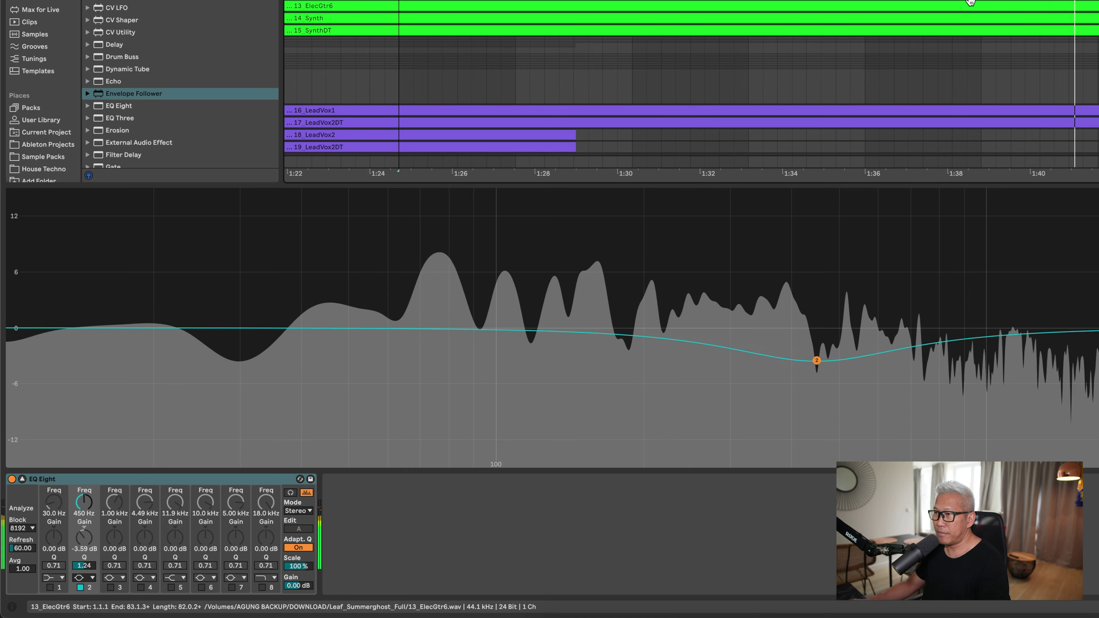
pyautogui.press('space')
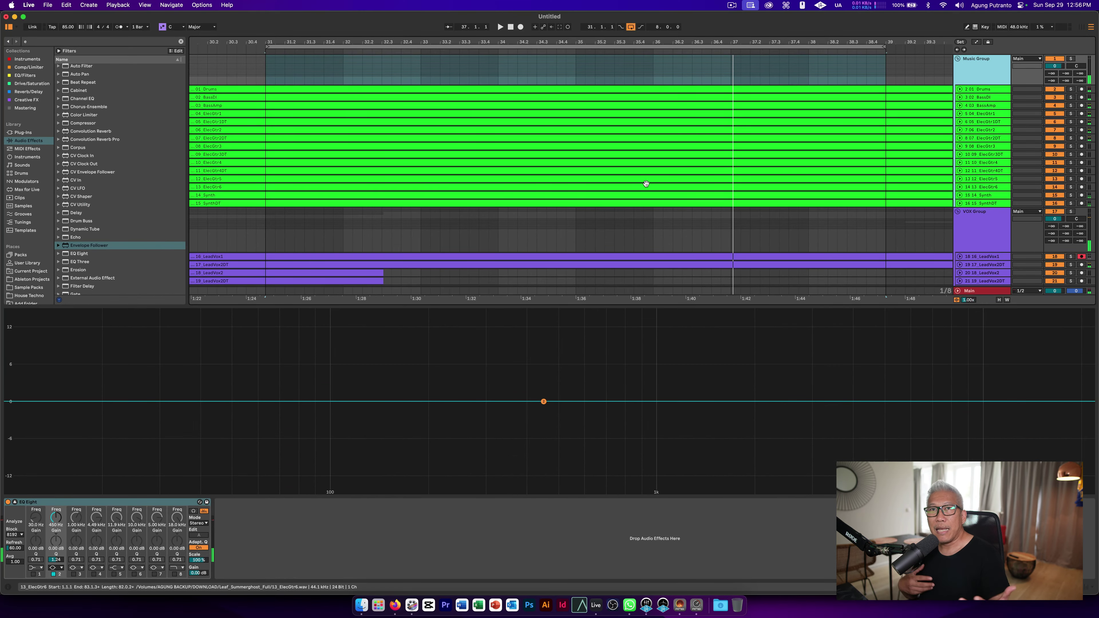